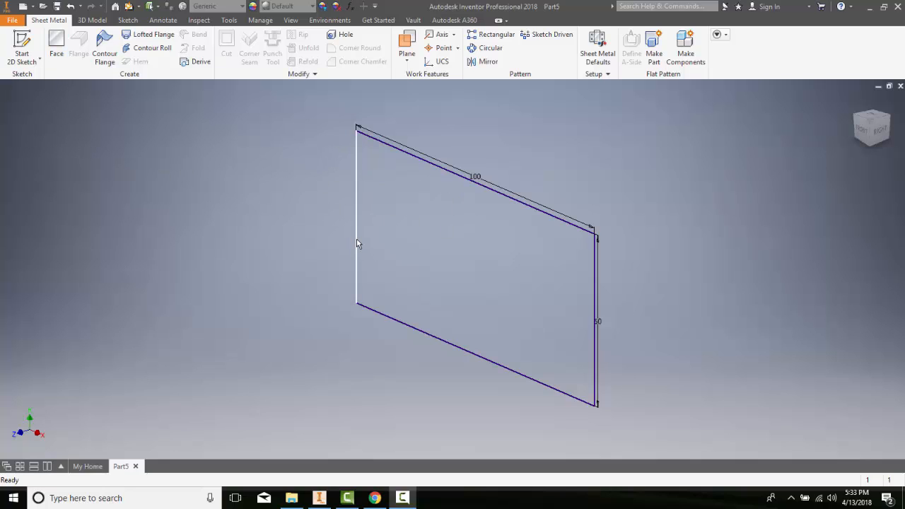
Create a sheet metal face from the rectangular sketch with the 100 mm side, flipping its thickness offset to the other side.
{"action": "left_click", "coordinate": [57, 46]}
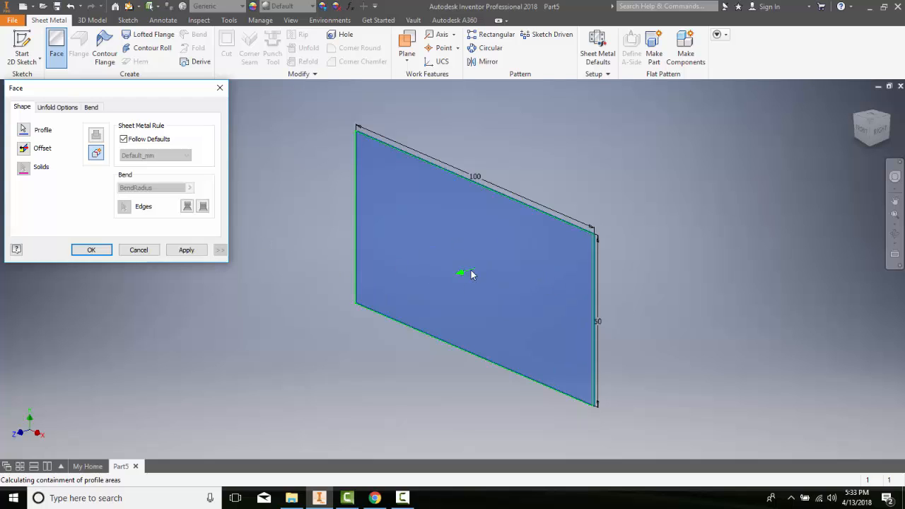
{"action": "left_click", "coordinate": [24, 148]}
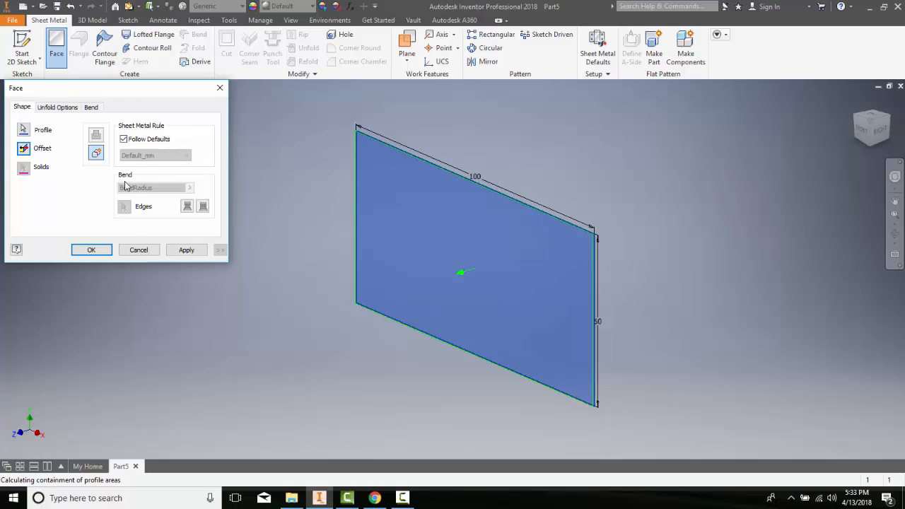
{"action": "left_click", "coordinate": [101, 252]}
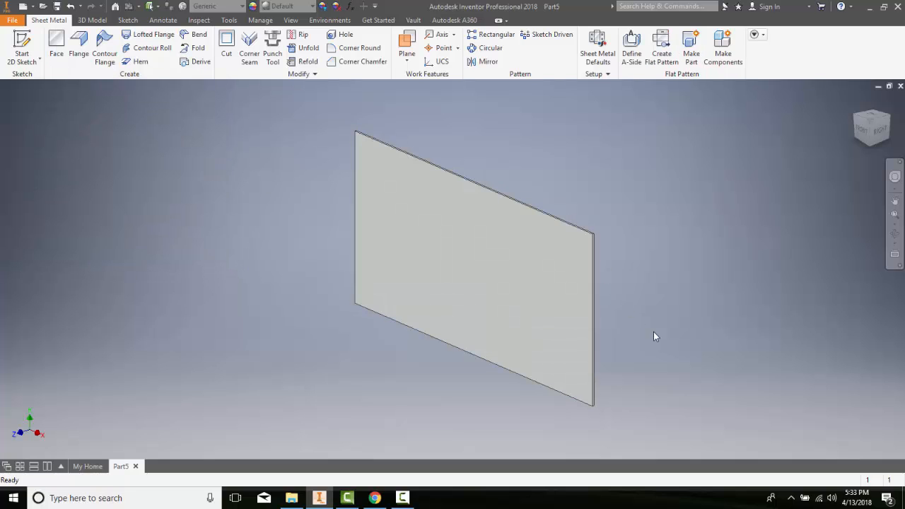
Start a new sketch on the plate's narrow vertical thickness face at the end near the origin.
{"action": "scroll", "coordinate": [627, 355], "scroll_direction": "down", "scroll_amount": 1}
{"action": "scroll", "coordinate": [624, 362], "scroll_direction": "up", "scroll_amount": 5}
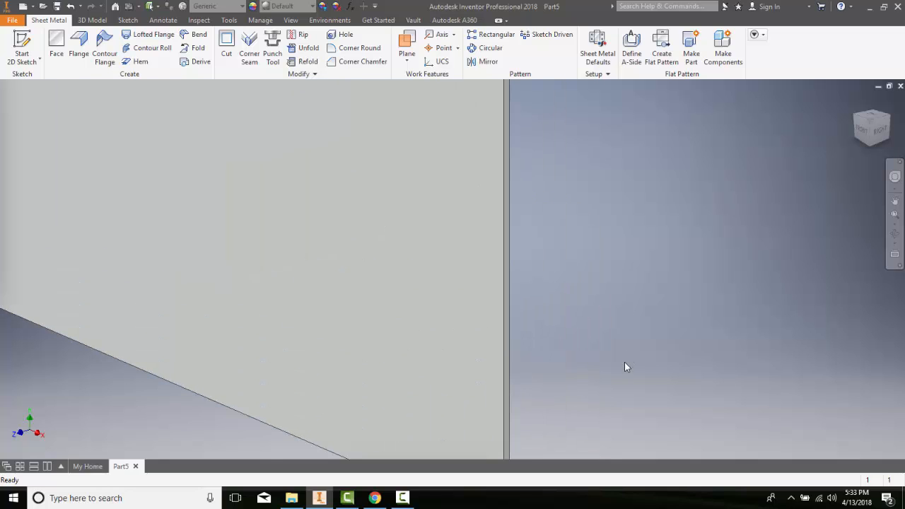
{"action": "scroll", "coordinate": [550, 355], "scroll_direction": "down", "scroll_amount": 3}
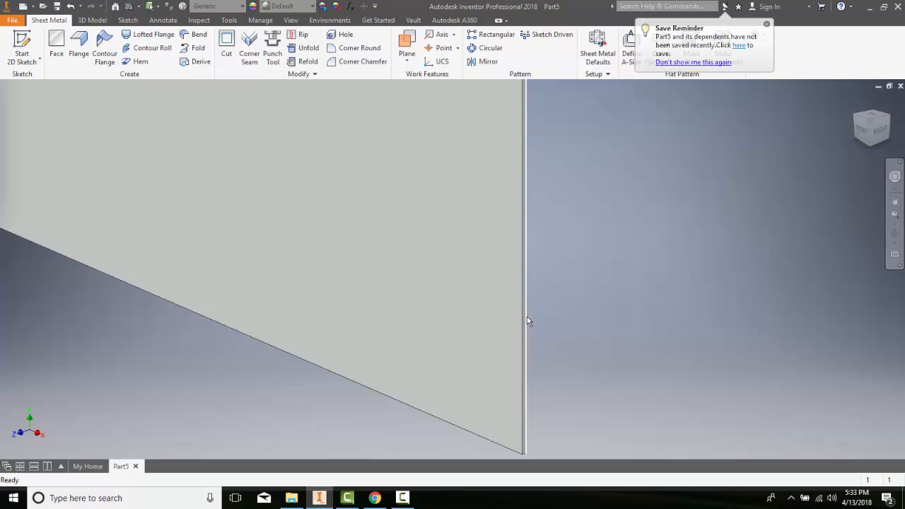
{"action": "scroll", "coordinate": [528, 321], "scroll_direction": "up", "scroll_amount": 3}
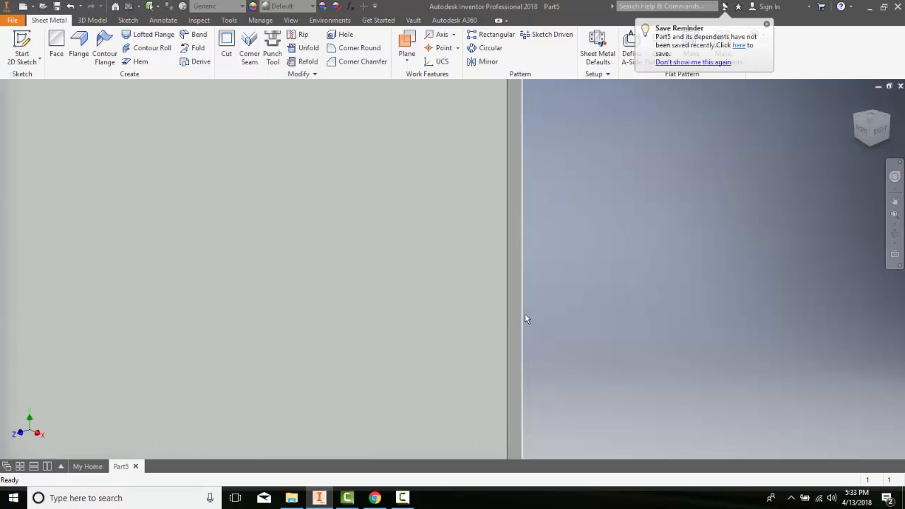
{"action": "left_click", "coordinate": [516, 312]}
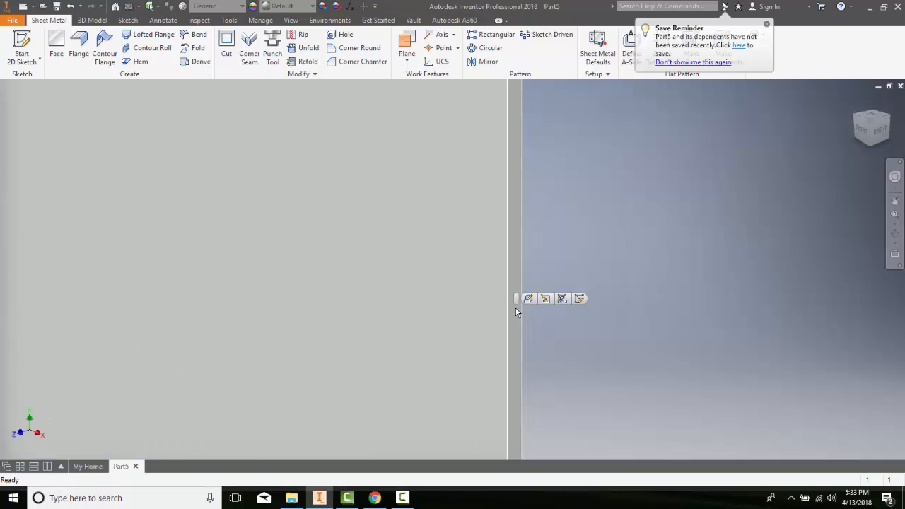
{"action": "right_click", "coordinate": [515, 381]}
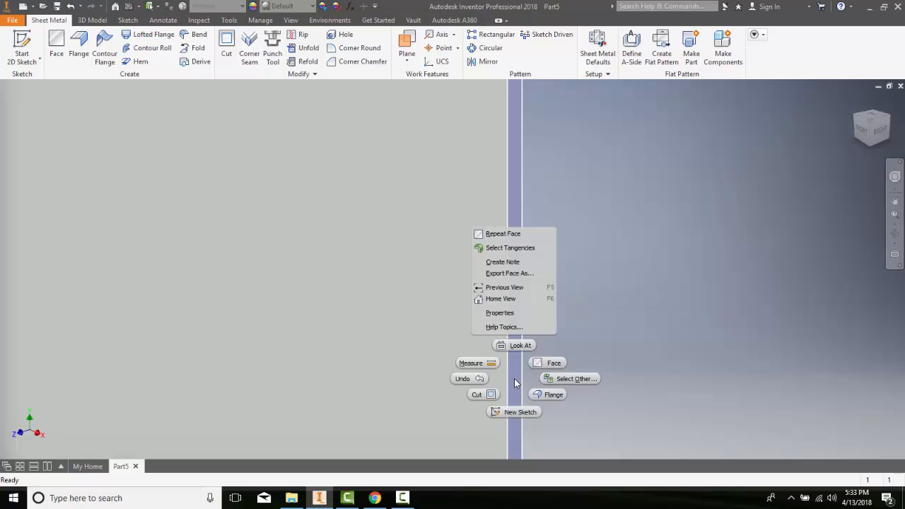
{"action": "left_click", "coordinate": [518, 411]}
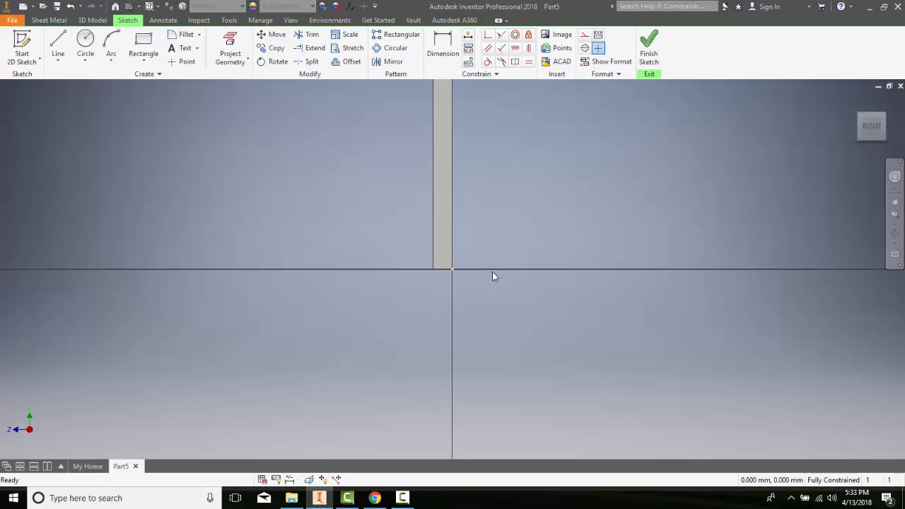
Sketch a rectangle 20 mm wide and 30 mm high outward from the plate's lower corner at the origin, and finish the sketch.
{"action": "scroll", "coordinate": [492, 274], "scroll_direction": "down", "scroll_amount": 4}
{"action": "scroll", "coordinate": [492, 274], "scroll_direction": "up", "scroll_amount": 5}
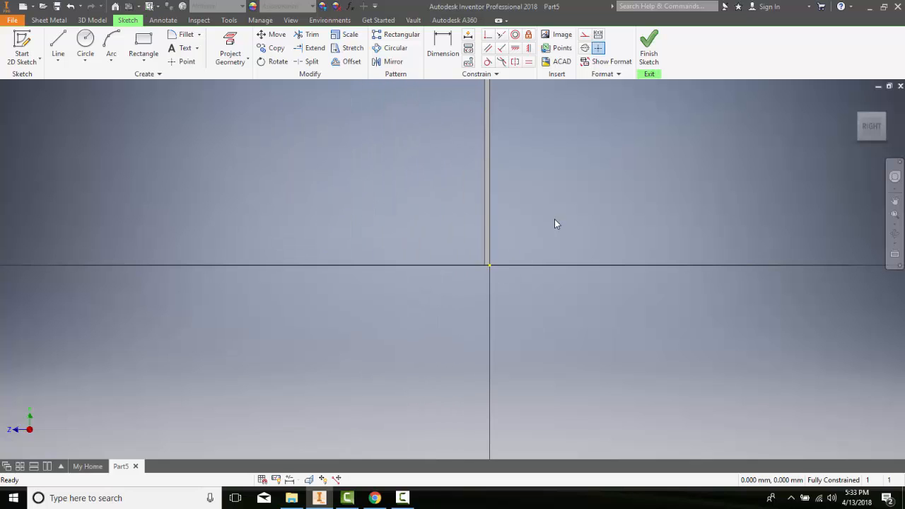
{"action": "mouse_move", "coordinate": [556, 222]}
{"action": "middle_mouse_down"}
{"action": "mouse_move", "coordinate": [542, 273]}
{"action": "mouse_move", "coordinate": [485, 358]}
{"action": "middle_mouse_up"}
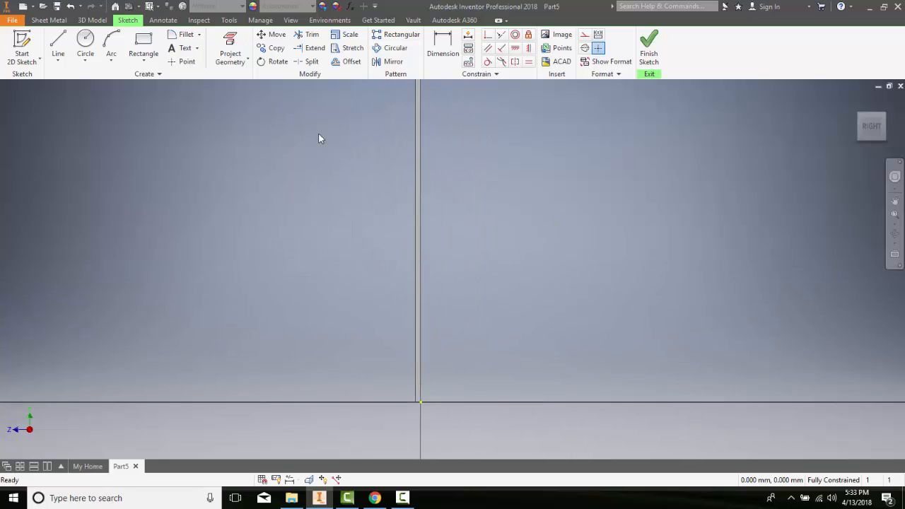
{"action": "left_click", "coordinate": [144, 44]}
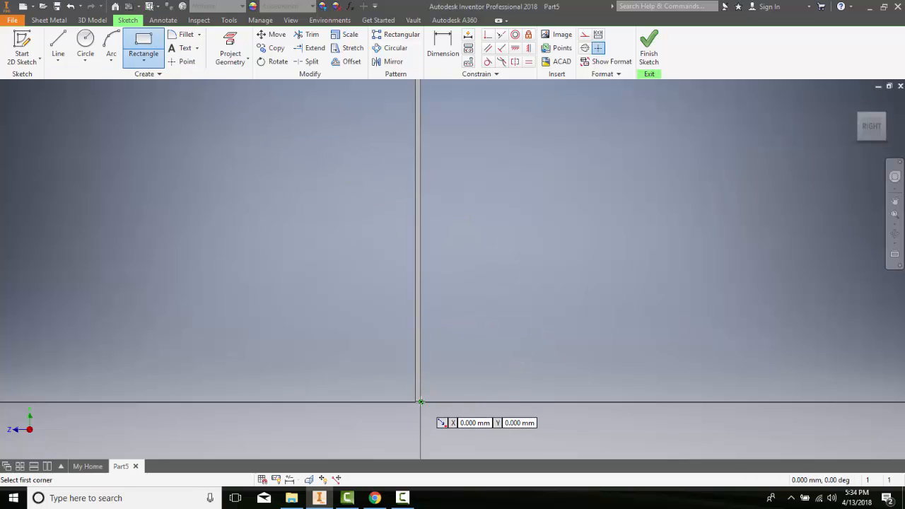
{"action": "left_click", "coordinate": [421, 402]}
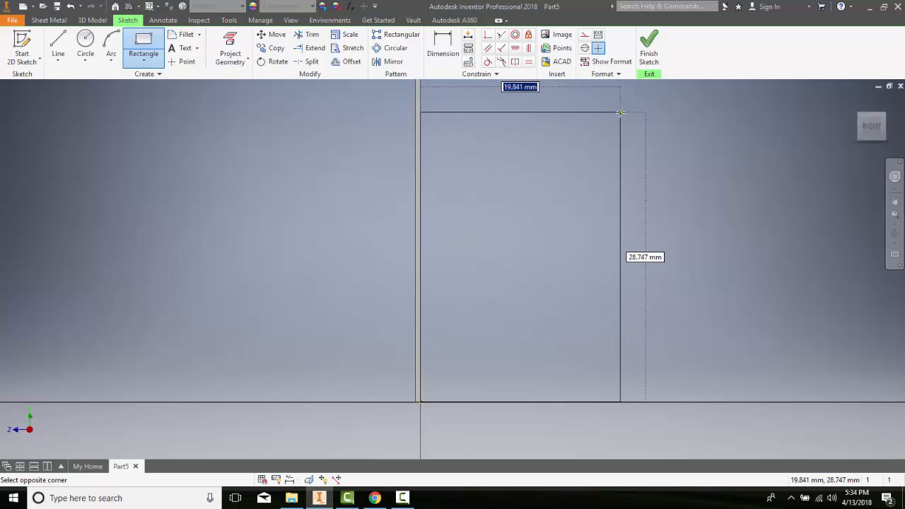
{"action": "type", "text": "20"}
{"action": "key", "text": "Tab"}
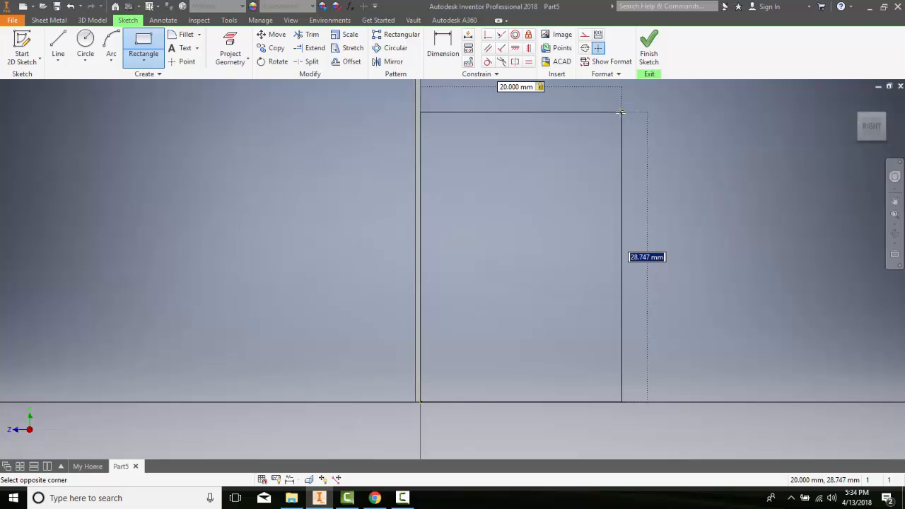
{"action": "type", "text": "30"}
{"action": "key", "text": "Return"}
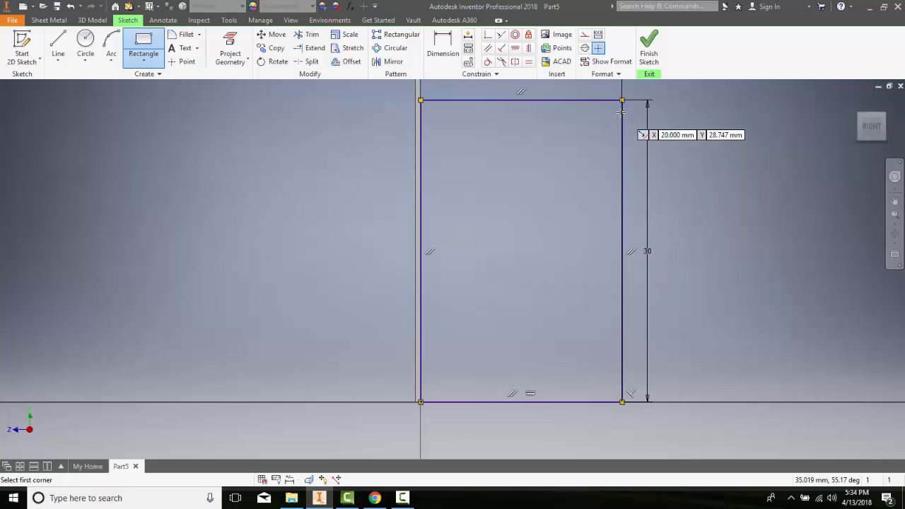
{"action": "left_click", "coordinate": [647, 55]}
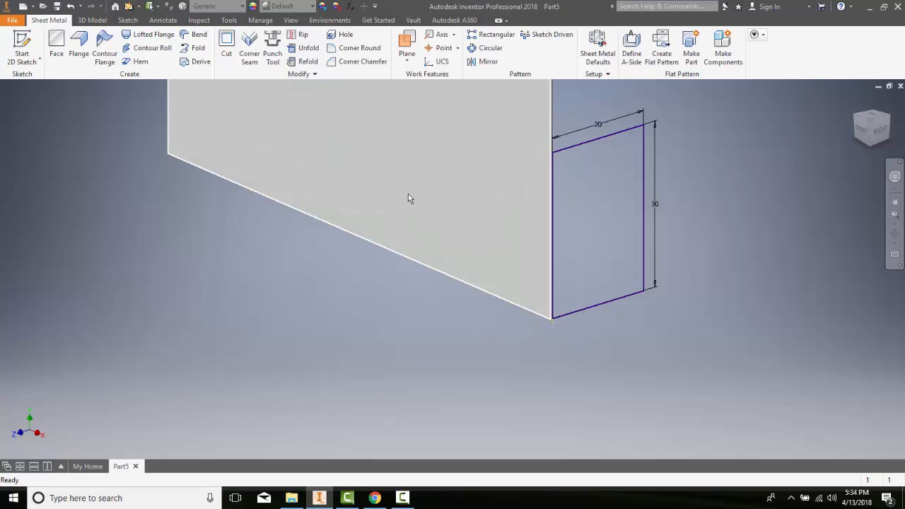
Create a face from the 20 by 30 mm profile, adjusting its offset side and bending it along the plate's adjoining vertical edge.
{"action": "left_click", "coordinate": [56, 46]}
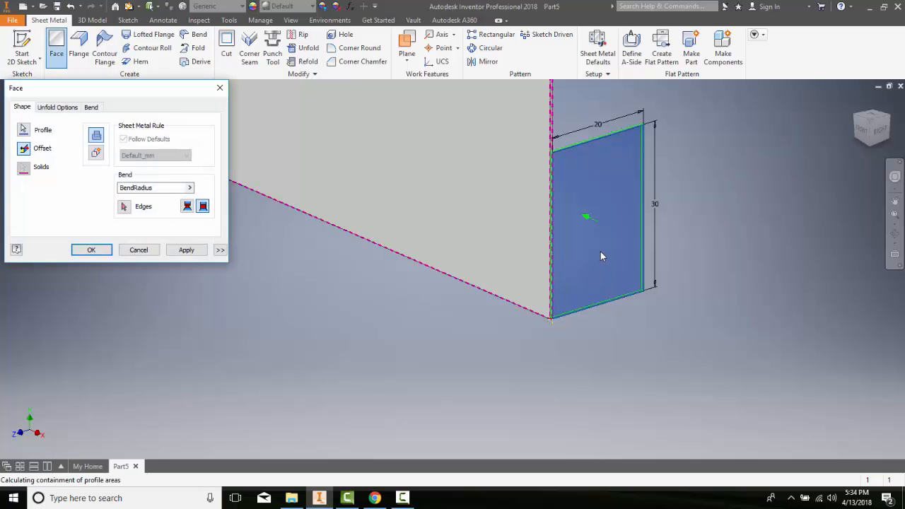
{"action": "left_click", "coordinate": [23, 148]}
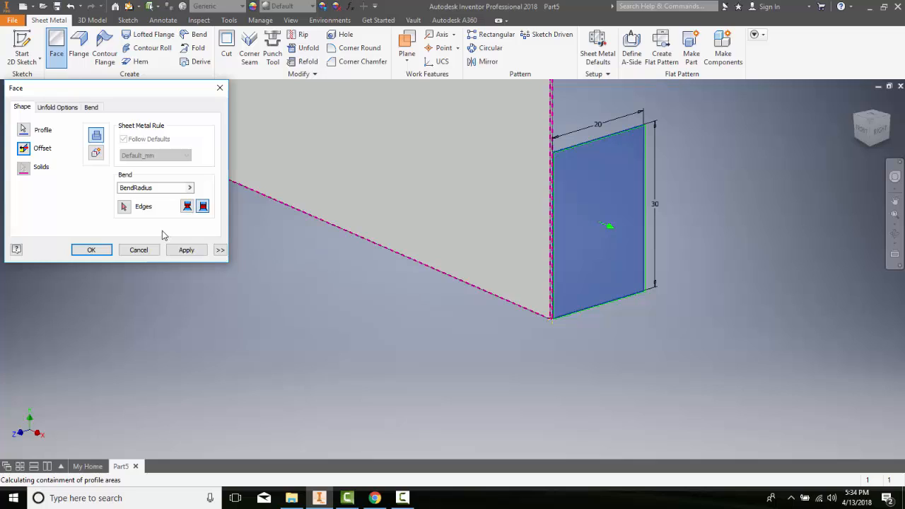
{"action": "left_click", "coordinate": [125, 207]}
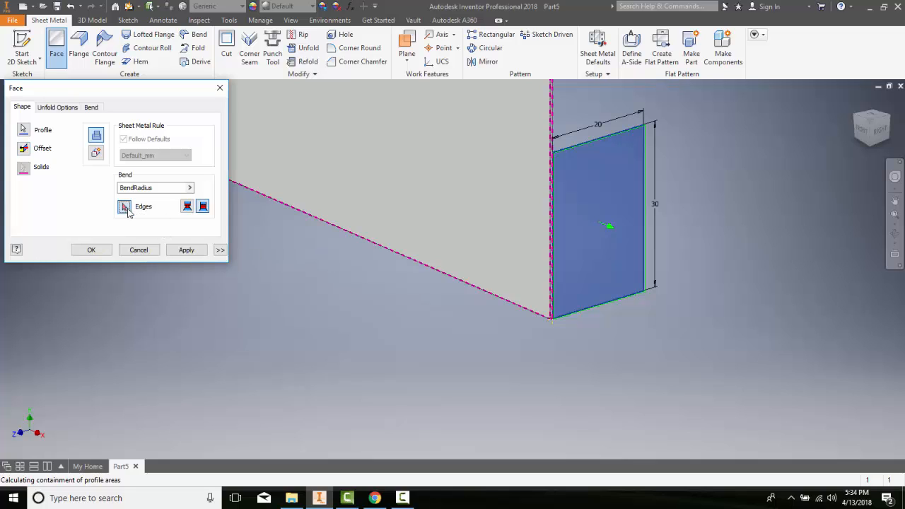
{"action": "left_click", "coordinate": [550, 238]}
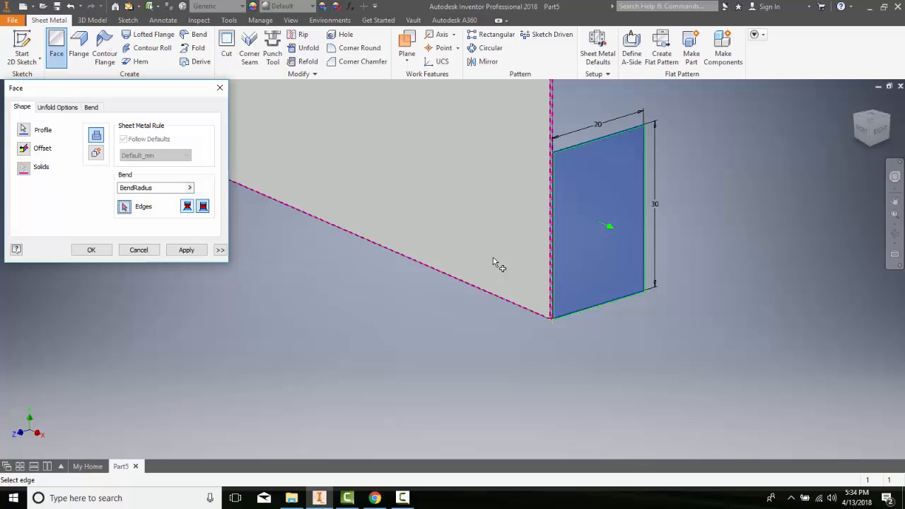
{"action": "left_click", "coordinate": [26, 150]}
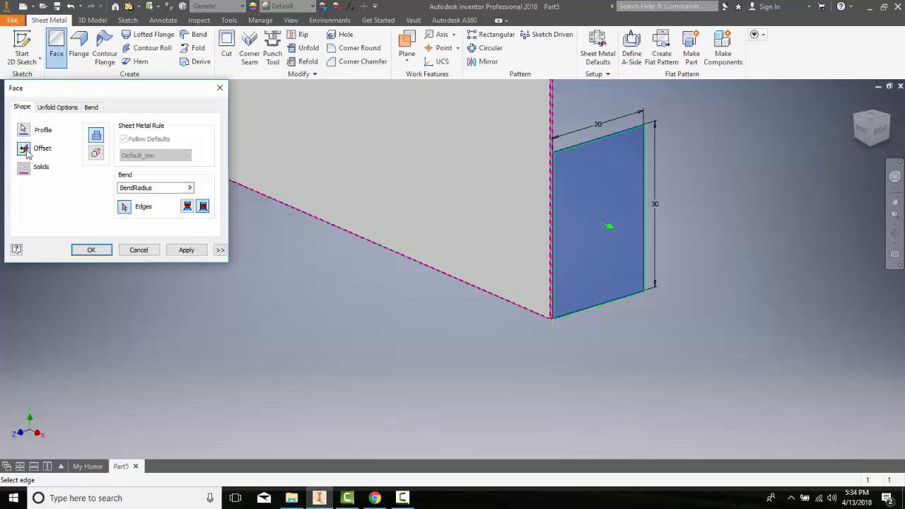
{"action": "left_click", "coordinate": [91, 250]}
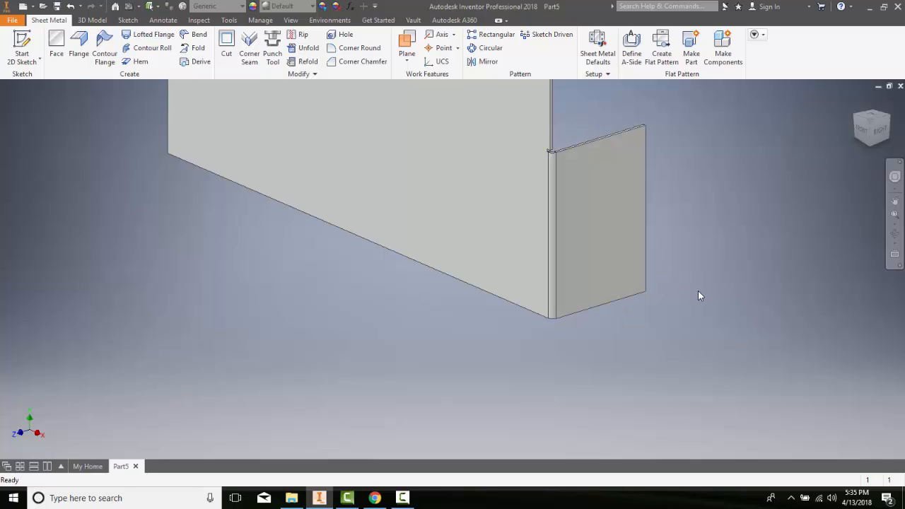
Create a work plane offset 40 mm from the large back face of the plate.
{"action": "middle_click_drag", "start_coordinate": [662, 257], "coordinate": [463, 386], "text": "shift"}
{"action": "left_click", "coordinate": [406, 59]}
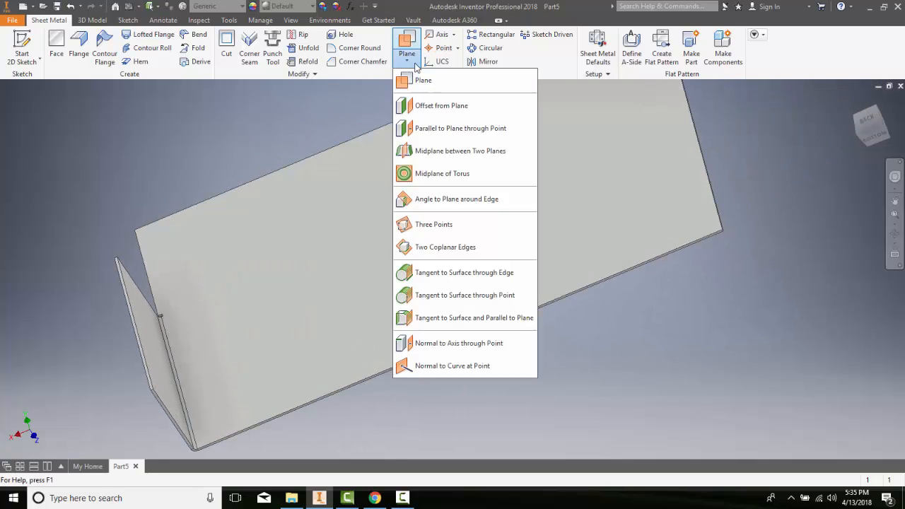
{"action": "left_click", "coordinate": [424, 78]}
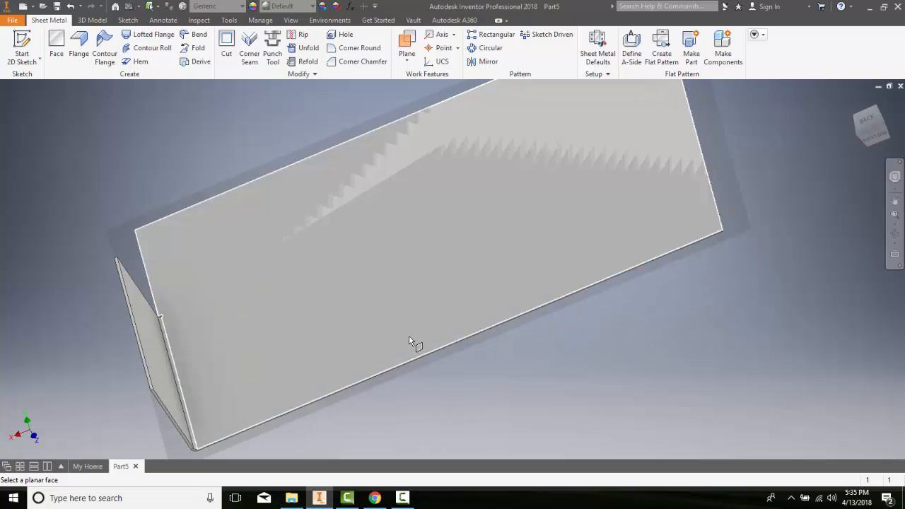
{"action": "left_click", "coordinate": [409, 336]}
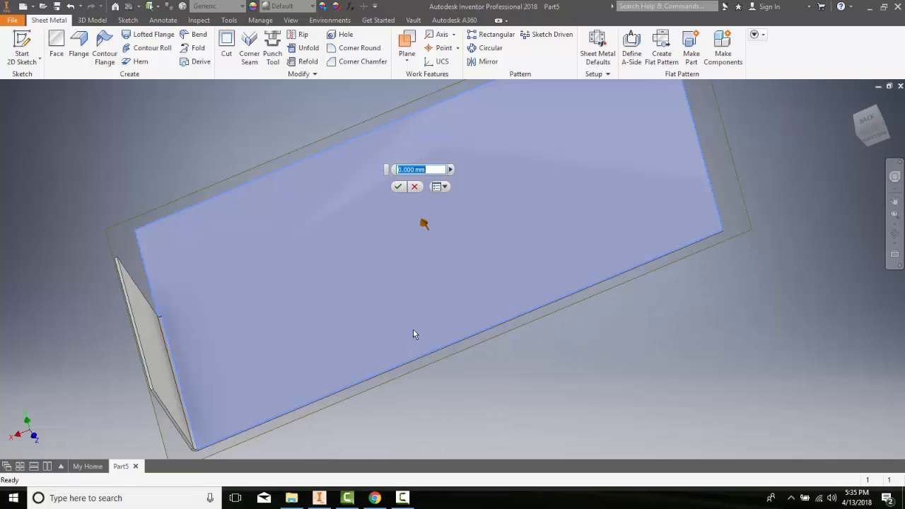
{"action": "type", "text": "40"}
{"action": "key", "text": "Return"}
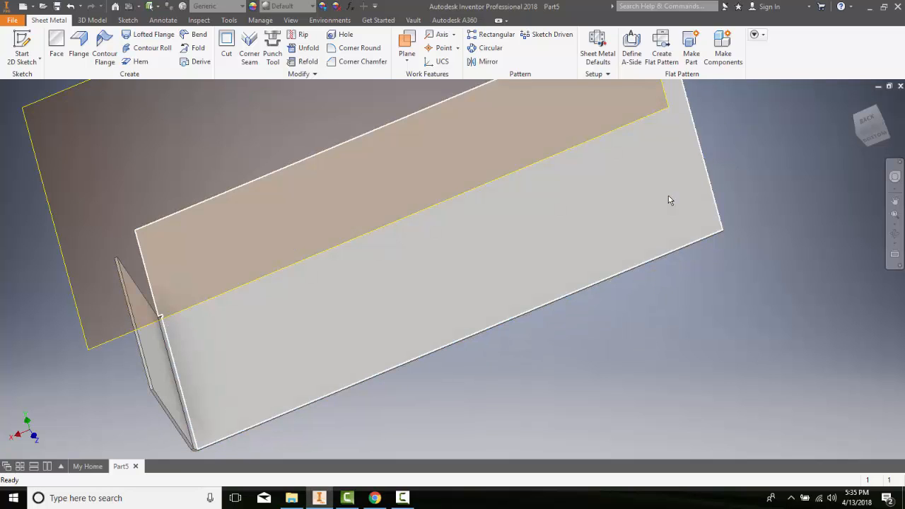
Start a new 2D sketch on the offset work plane.
{"action": "middle_click_drag", "start_coordinate": [637, 205], "coordinate": [618, 220], "text": "shift"}
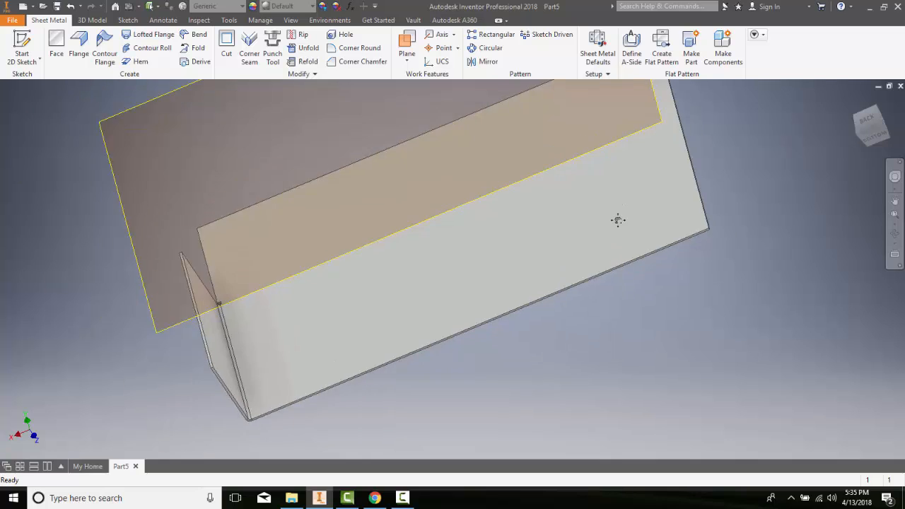
{"action": "scroll", "coordinate": [618, 220], "scroll_direction": "down", "scroll_amount": 3}
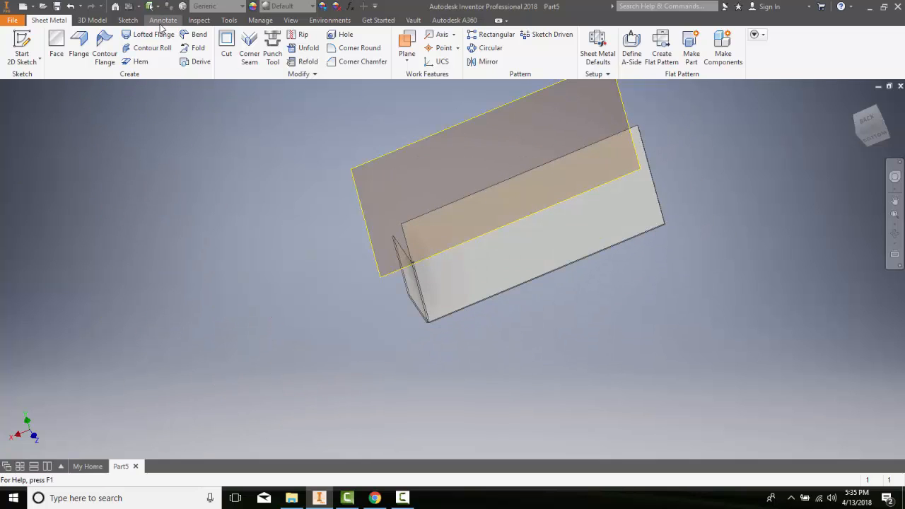
{"action": "left_click", "coordinate": [22, 49]}
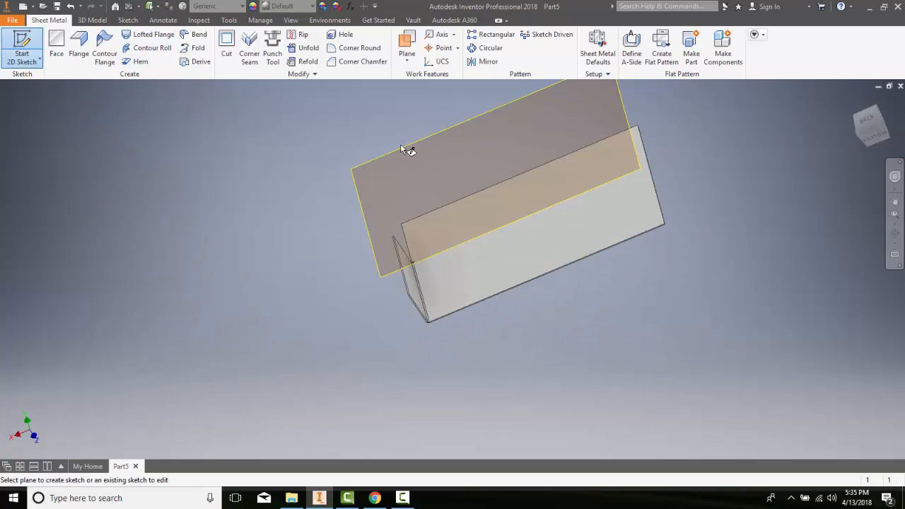
{"action": "left_click", "coordinate": [452, 128]}
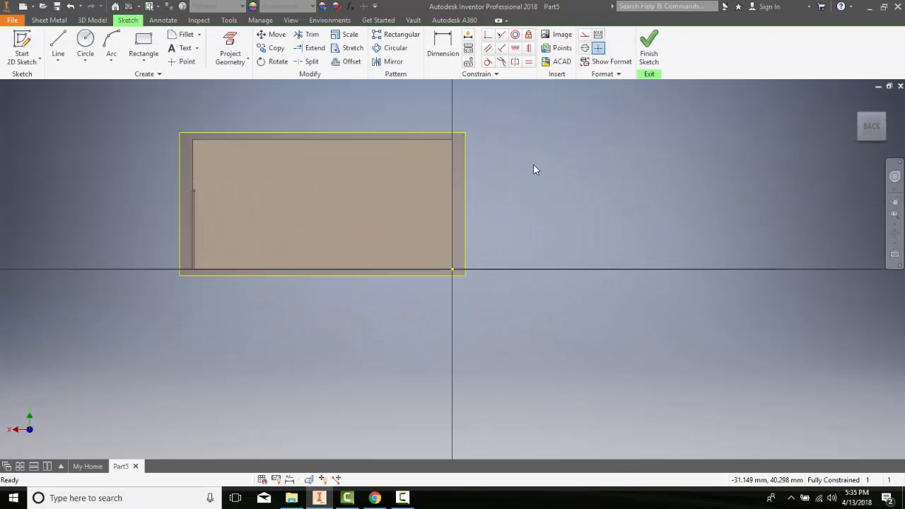
Sketch a rectangle 65 mm wide and 40 mm high from the work plane's lower corner near the origin, extending over the plate.
{"action": "left_click", "coordinate": [143, 44]}
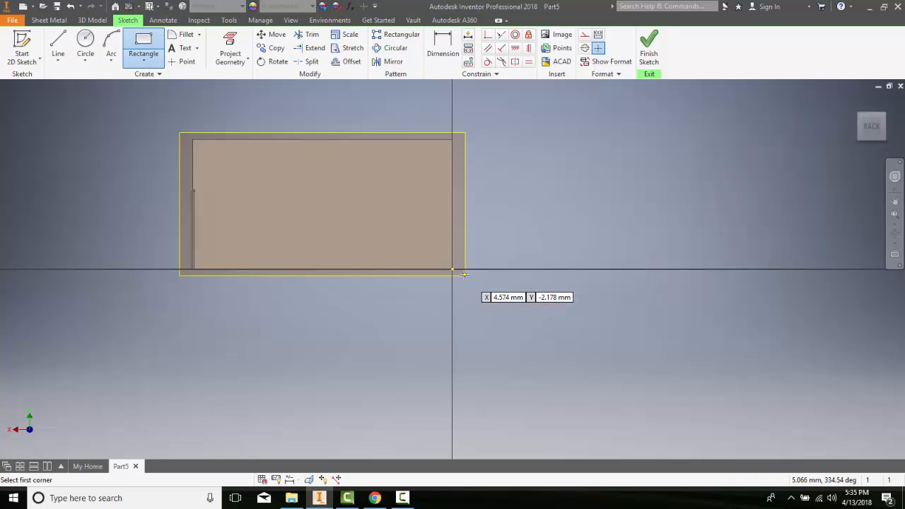
{"action": "left_click", "coordinate": [464, 273]}
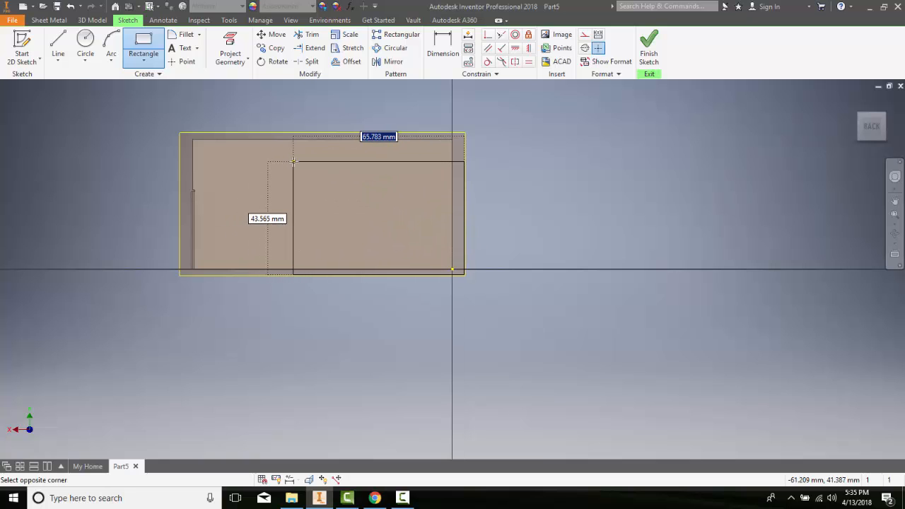
{"action": "type", "text": "65"}
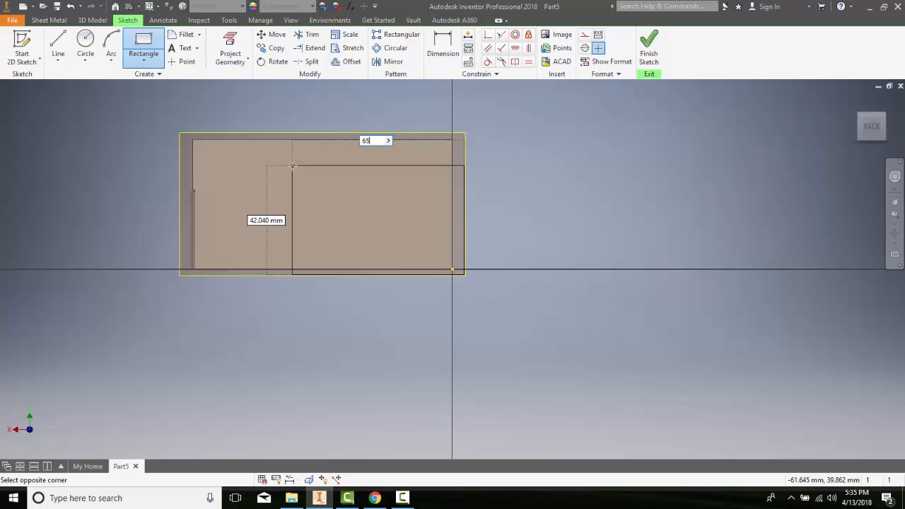
{"action": "key", "text": "Tab"}
{"action": "type", "text": "4"}
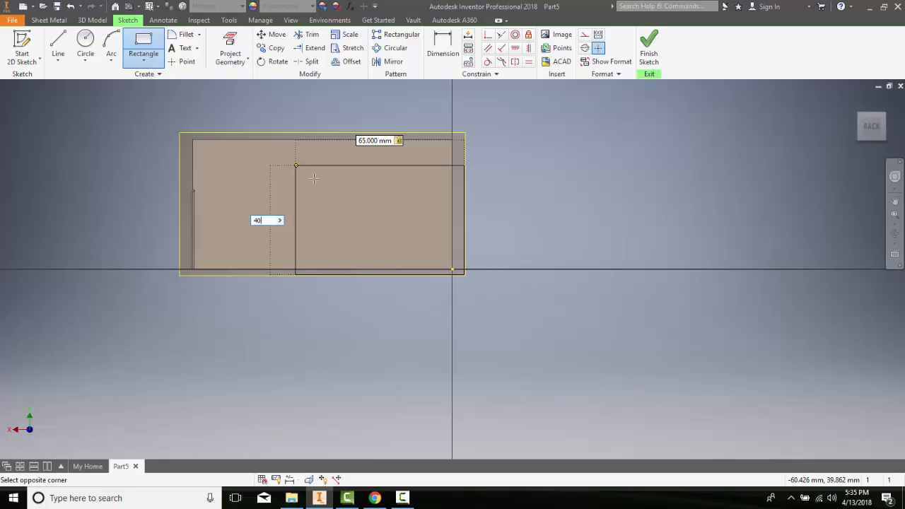
{"action": "key", "text": "Return"}
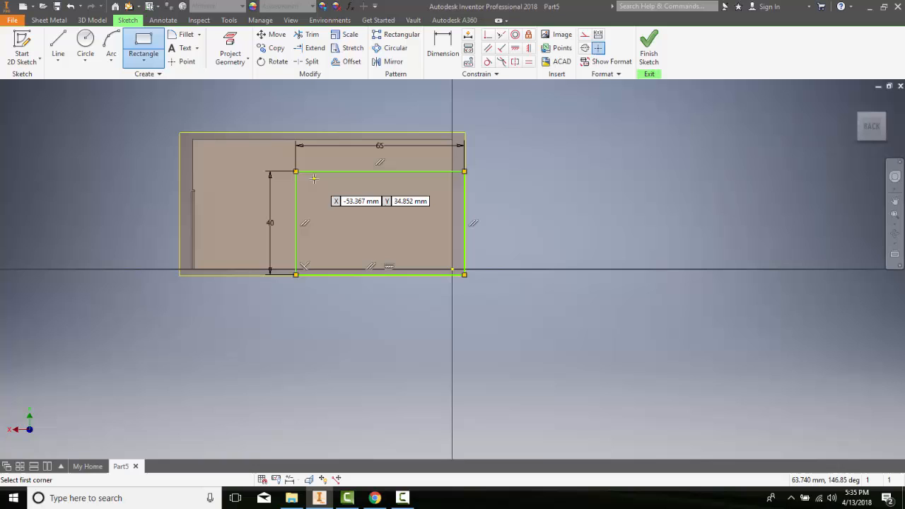
Finish the sketch and create a face from the 65 by 40 mm profile, joined to the base plate's nearest vertical end edge with a Fix Edges double bend.
{"action": "left_click", "coordinate": [652, 51]}
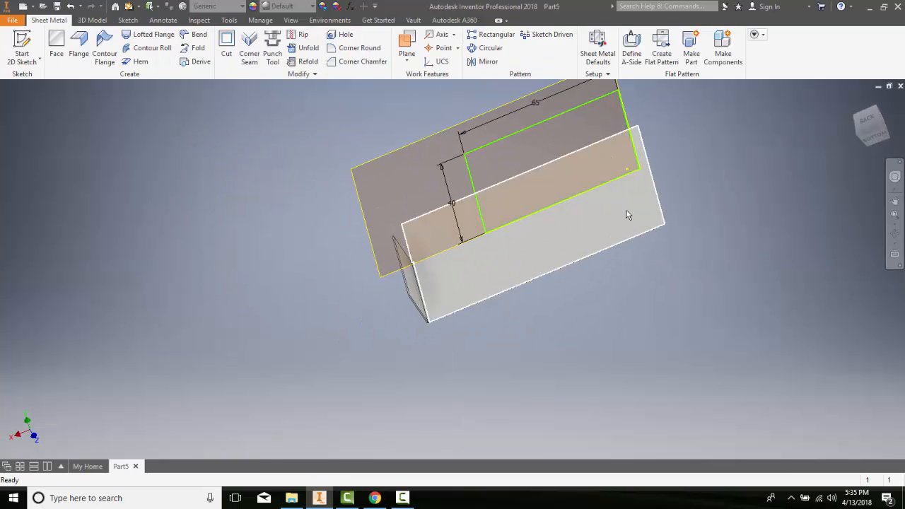
{"action": "middle_click_drag", "start_coordinate": [695, 275], "coordinate": [542, 353]}
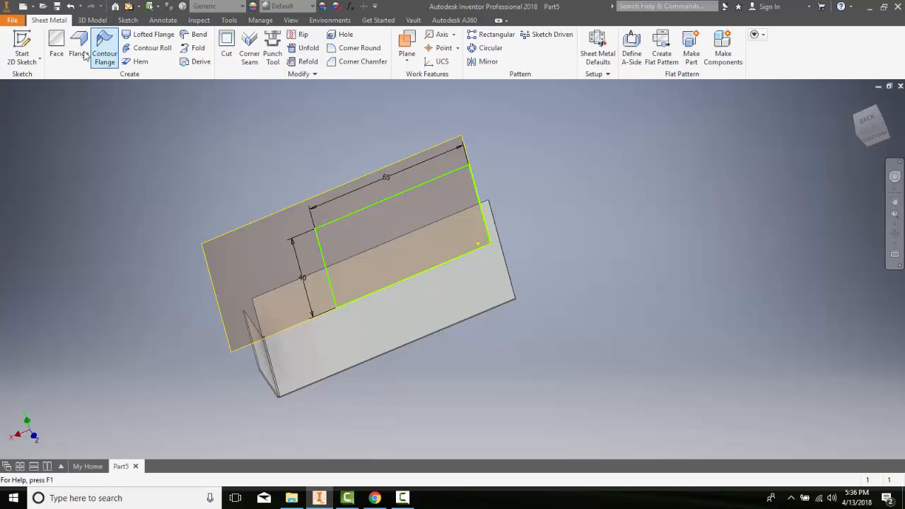
{"action": "left_click", "coordinate": [57, 43]}
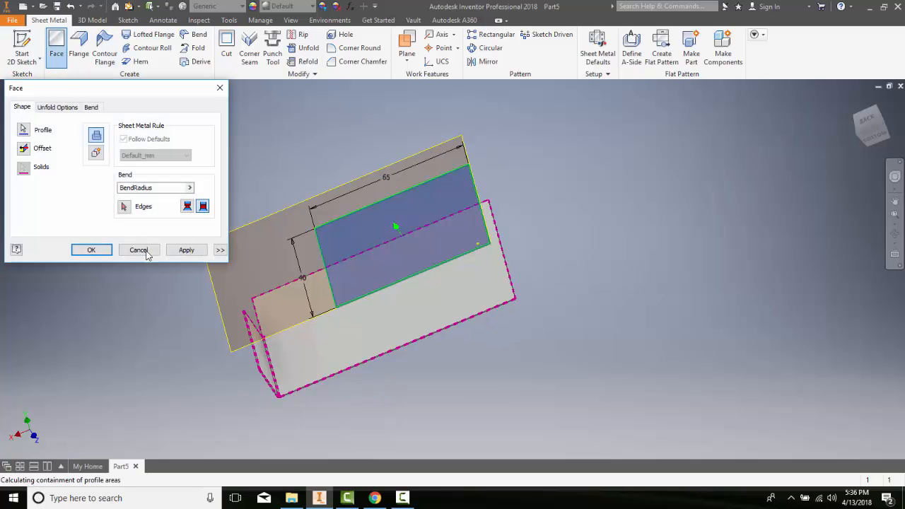
{"action": "left_click", "coordinate": [124, 206]}
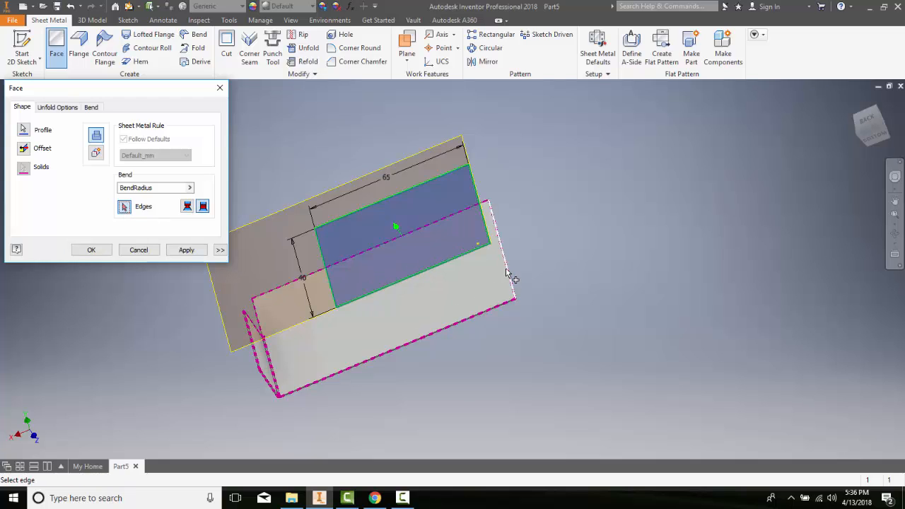
{"action": "mouse_move", "coordinate": [509, 276]}
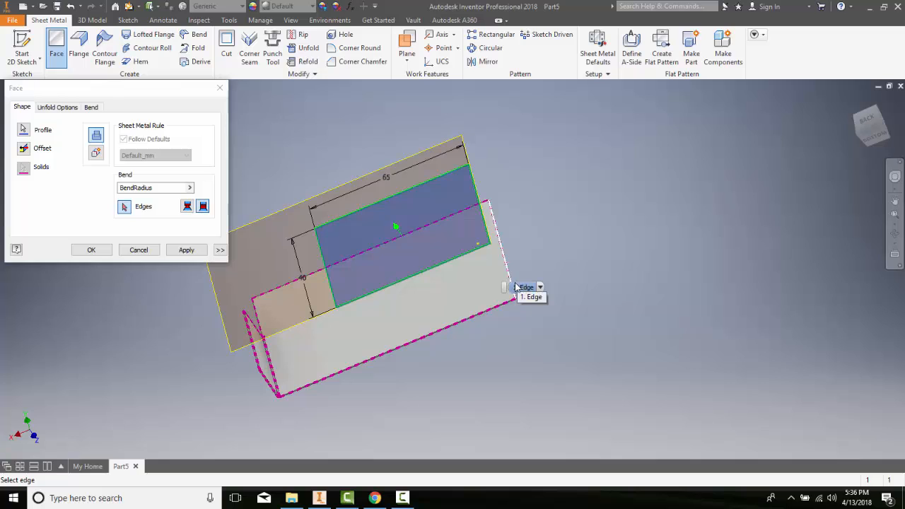
{"action": "left_click", "coordinate": [510, 276]}
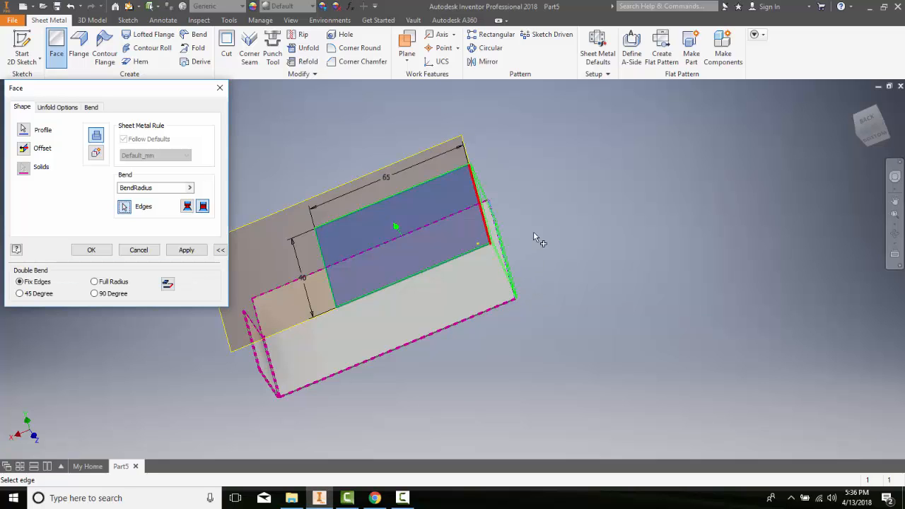
{"action": "scroll", "coordinate": [526, 243], "scroll_direction": "down", "scroll_amount": 3}
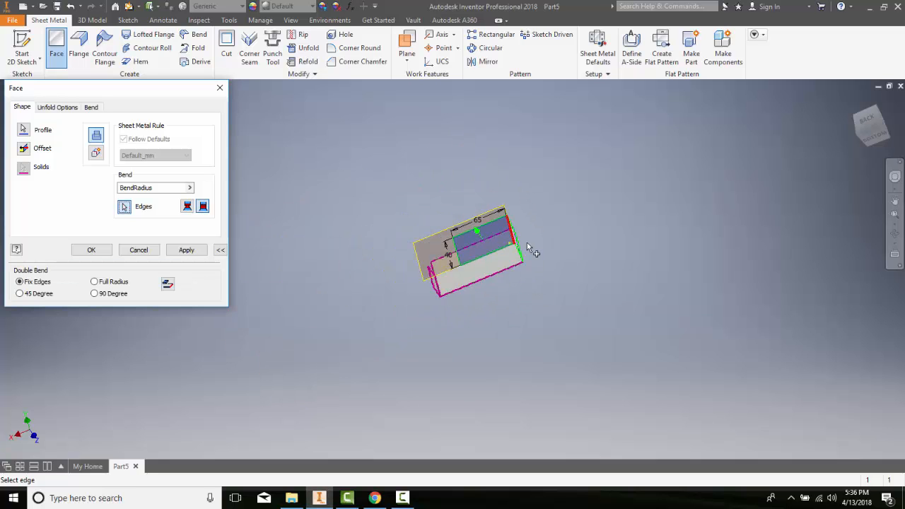
{"action": "scroll", "coordinate": [527, 248], "scroll_direction": "up", "scroll_amount": 6}
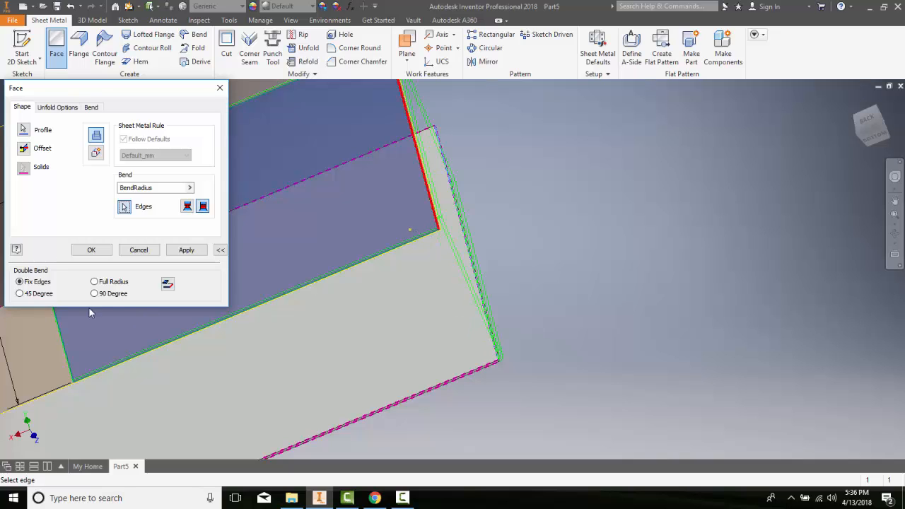
{"action": "left_click", "coordinate": [91, 249]}
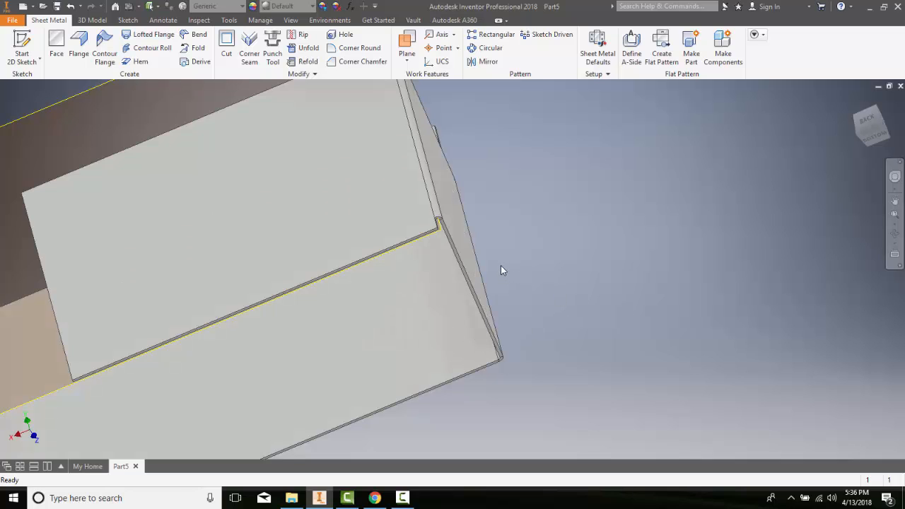
Examine the bends and connecting wall between the offset face and the base plate, from the back and from below.
{"action": "scroll", "coordinate": [485, 260], "scroll_direction": "up", "scroll_amount": 3}
{"action": "scroll", "coordinate": [485, 260], "scroll_direction": "down", "scroll_amount": 6}
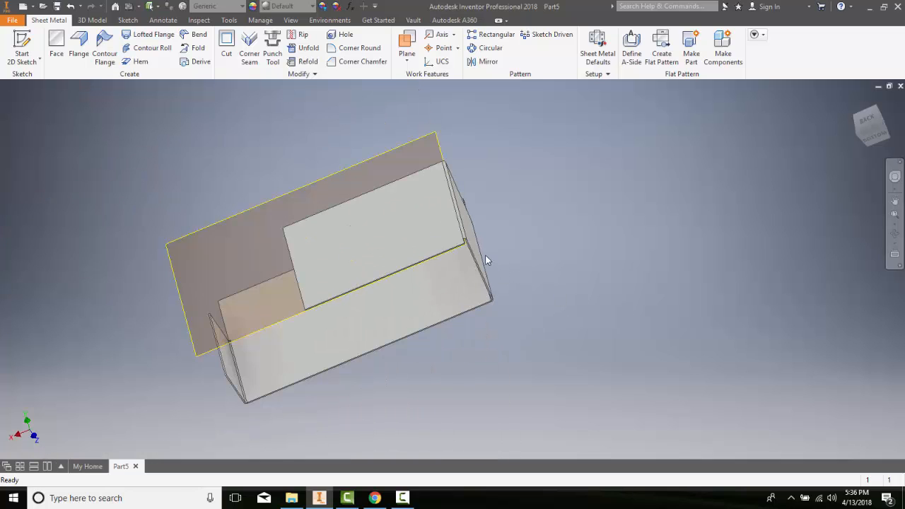
{"action": "middle_click_drag", "start_coordinate": [525, 292], "coordinate": [486, 313], "text": "shift"}
{"action": "scroll", "coordinate": [461, 247], "scroll_direction": "down", "scroll_amount": 2}
{"action": "scroll", "coordinate": [462, 245], "scroll_direction": "up", "scroll_amount": 3}
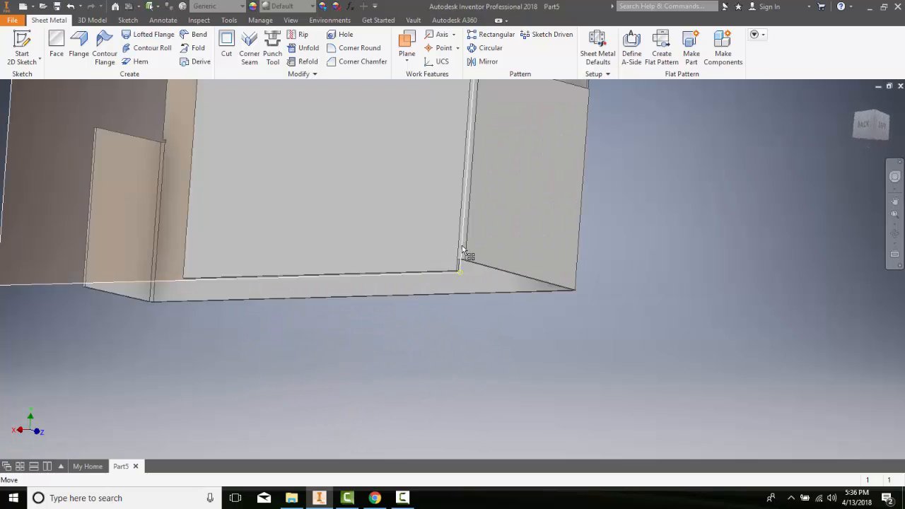
{"action": "middle_click_drag", "start_coordinate": [426, 269], "coordinate": [362, 287], "text": "shift"}
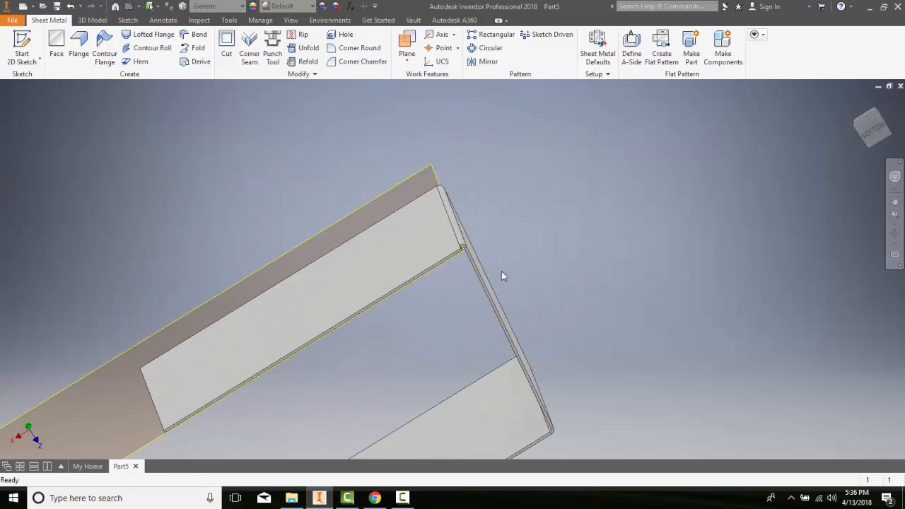
{"action": "scroll", "coordinate": [505, 304], "scroll_direction": "up", "scroll_amount": 4}
{"action": "scroll", "coordinate": [498, 302], "scroll_direction": "down", "scroll_amount": 4}
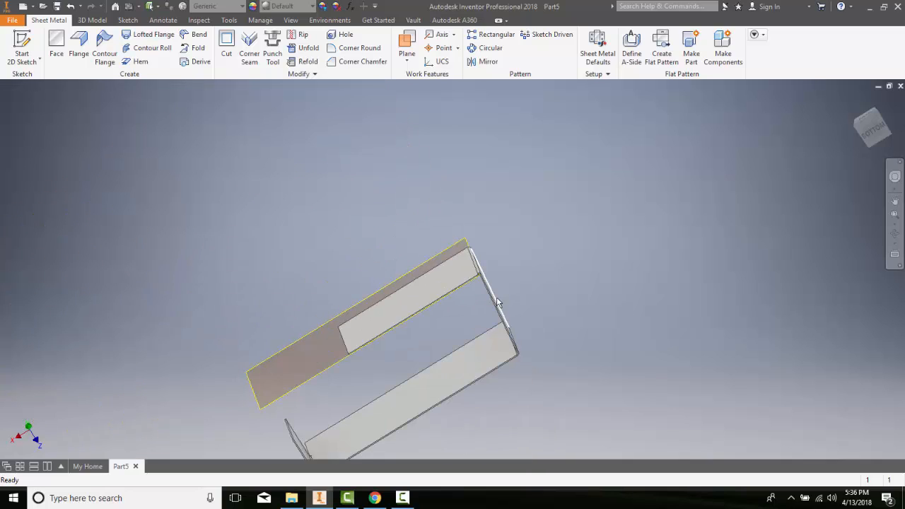
{"action": "mouse_move", "coordinate": [497, 302]}
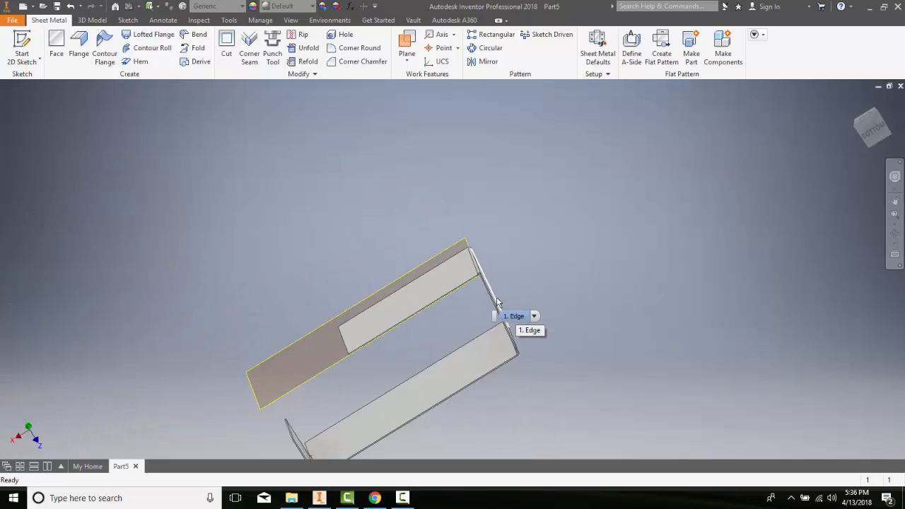